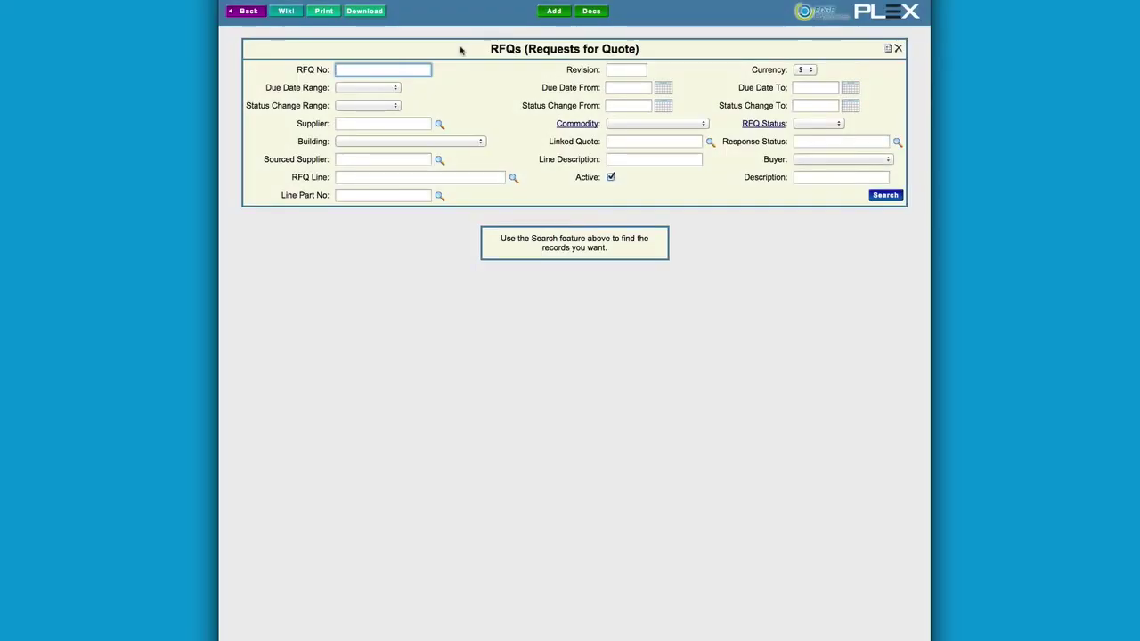
Search for RFQ 187052 and open its line items.
{"action": "left_click", "coordinate": [352, 69]}
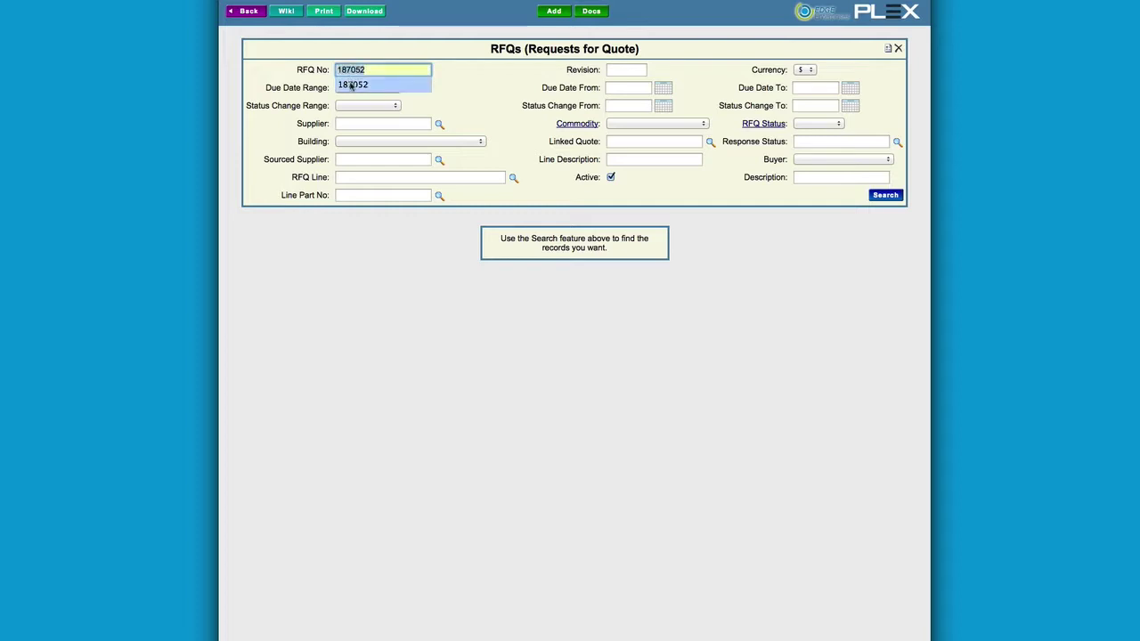
{"action": "left_click", "coordinate": [352, 84]}
{"action": "key", "text": "Return"}
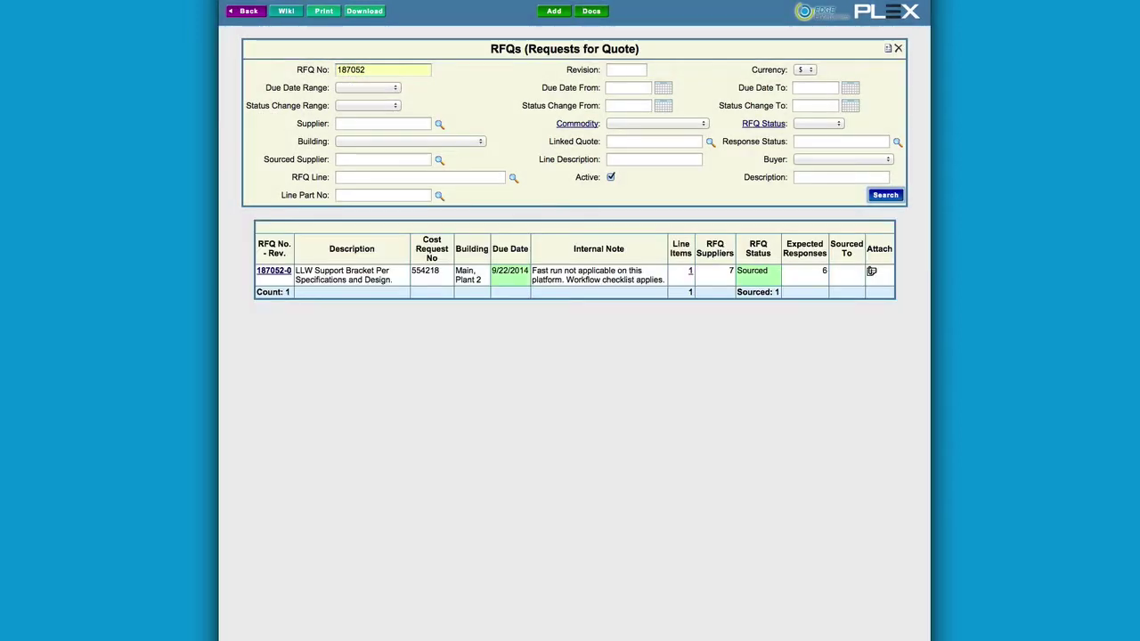
{"action": "left_click", "coordinate": [692, 273]}
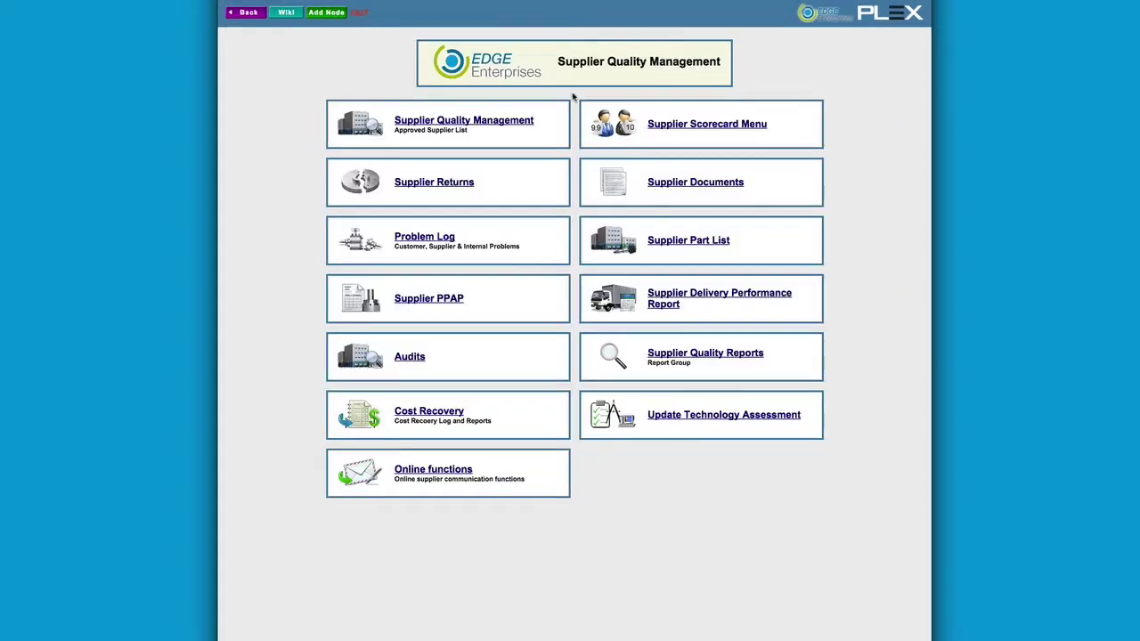
Open the submission package of Alkar Steel's PPAP 59 and set the Design Approval action to Not Applicable.
{"action": "left_click", "coordinate": [454, 303]}
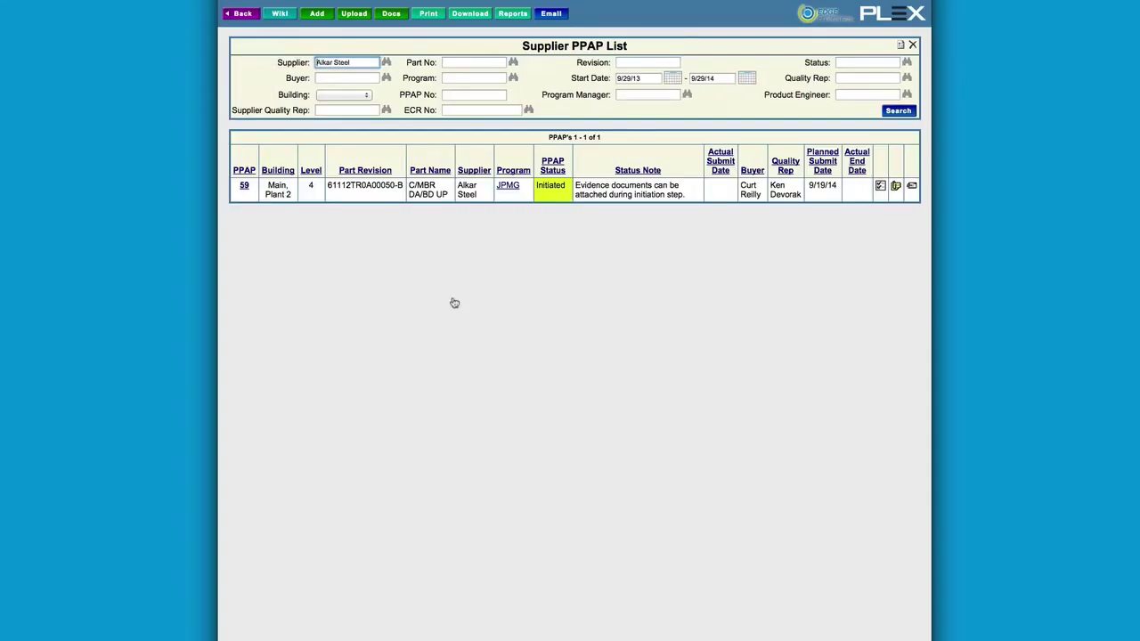
{"action": "left_click", "coordinate": [881, 187]}
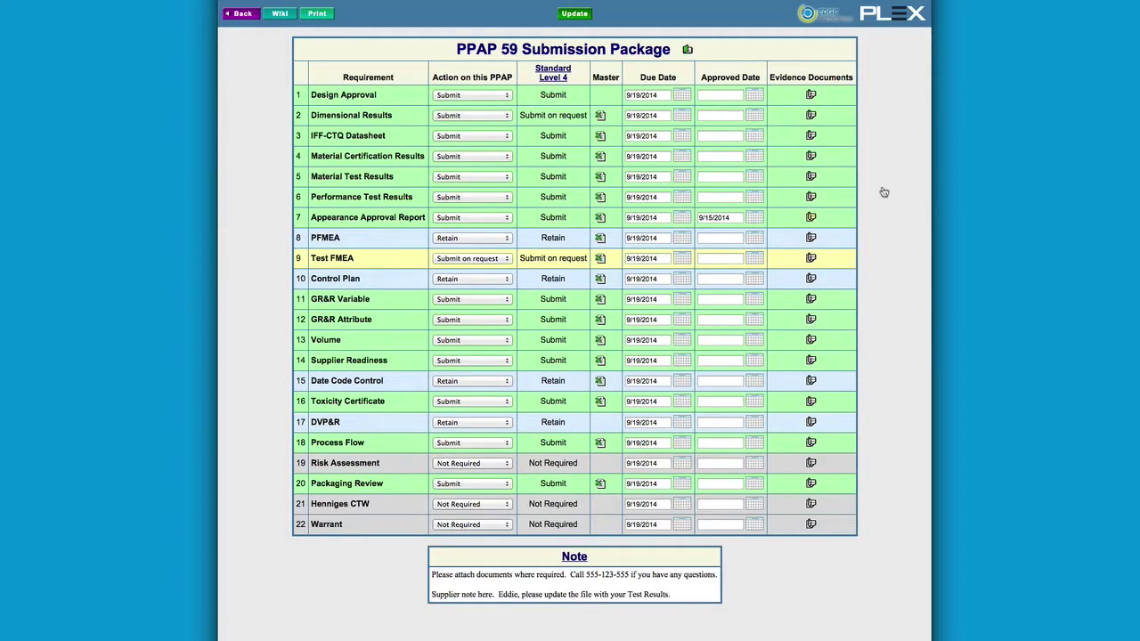
{"action": "left_click", "coordinate": [499, 96]}
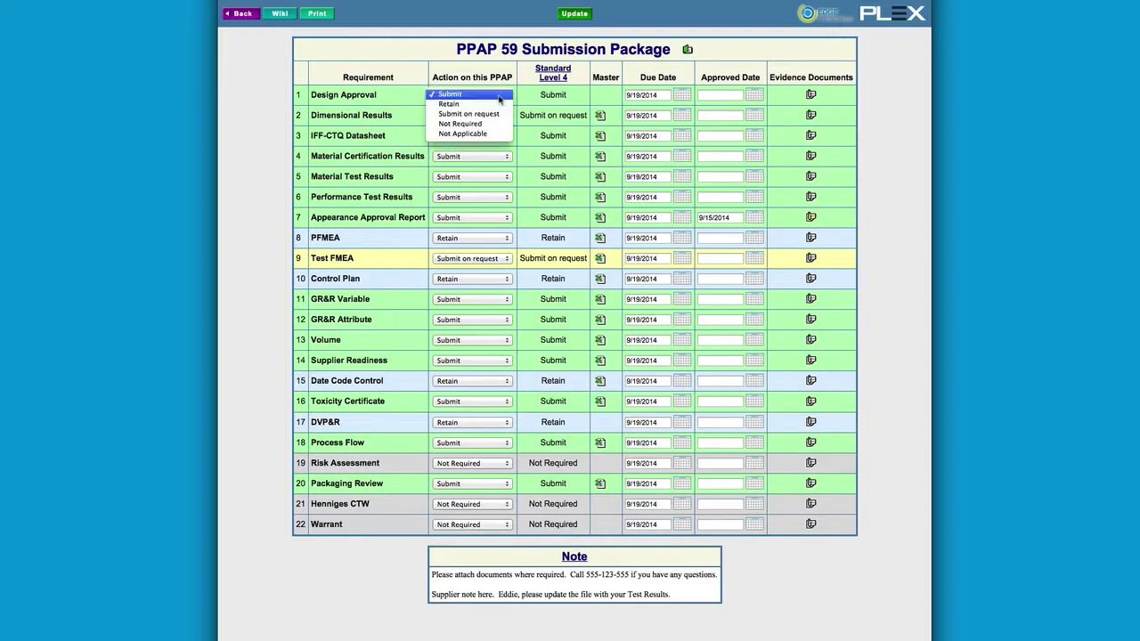
{"action": "left_click", "coordinate": [489, 134]}
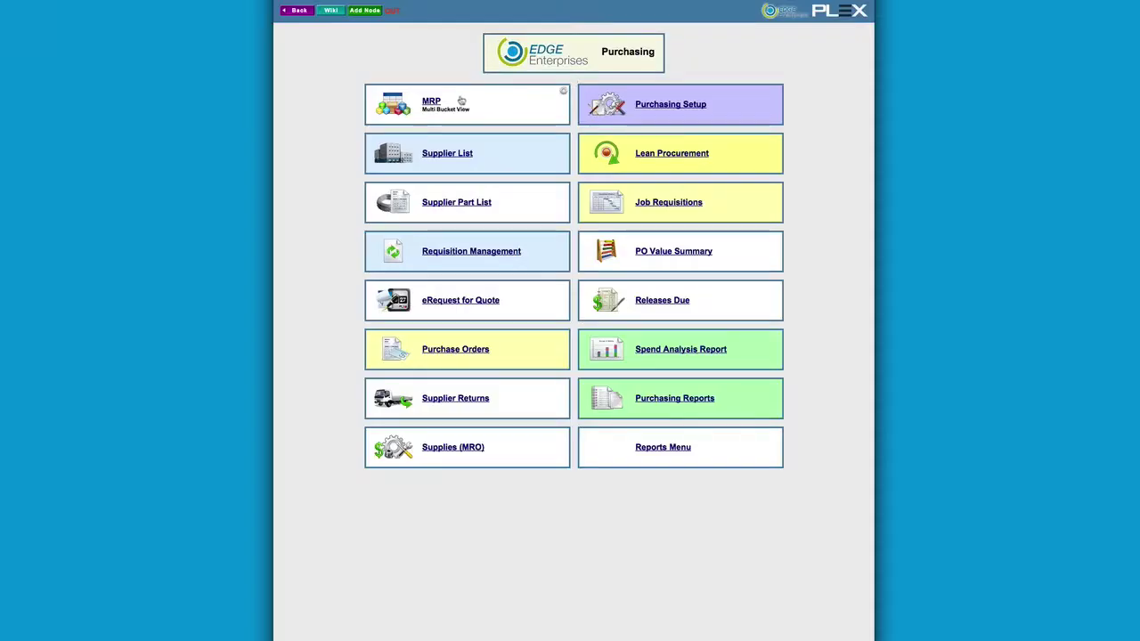
Open part 61112TR0A00050 in MRP and create the recommended release of 1560 pieces due 11/3/14.
{"action": "left_click", "coordinate": [426, 103]}
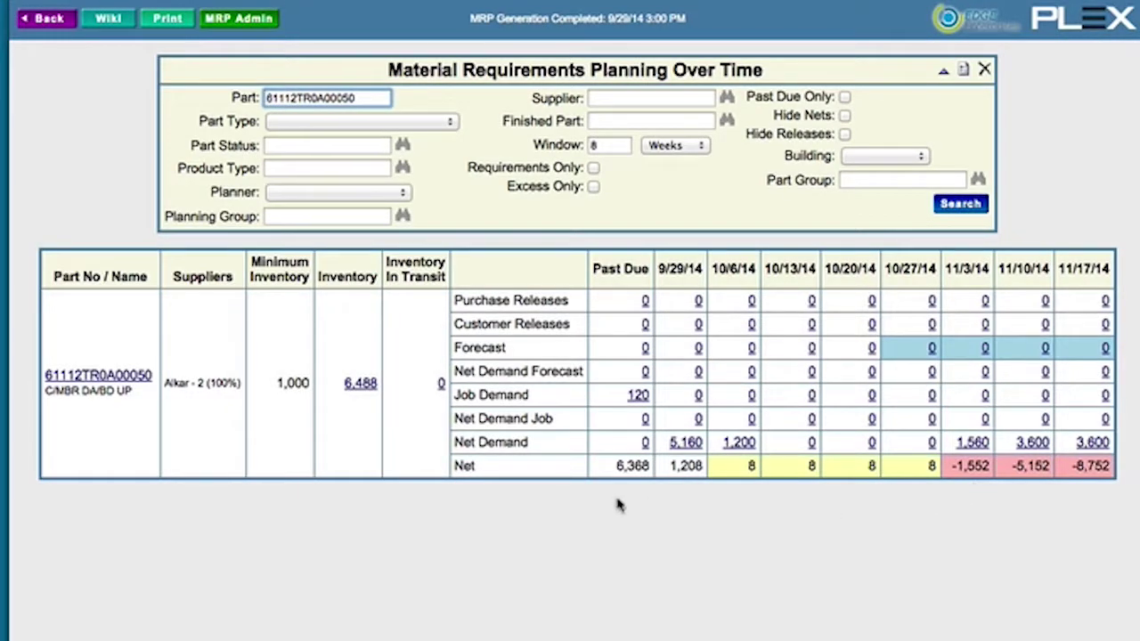
{"action": "left_click", "coordinate": [129, 376]}
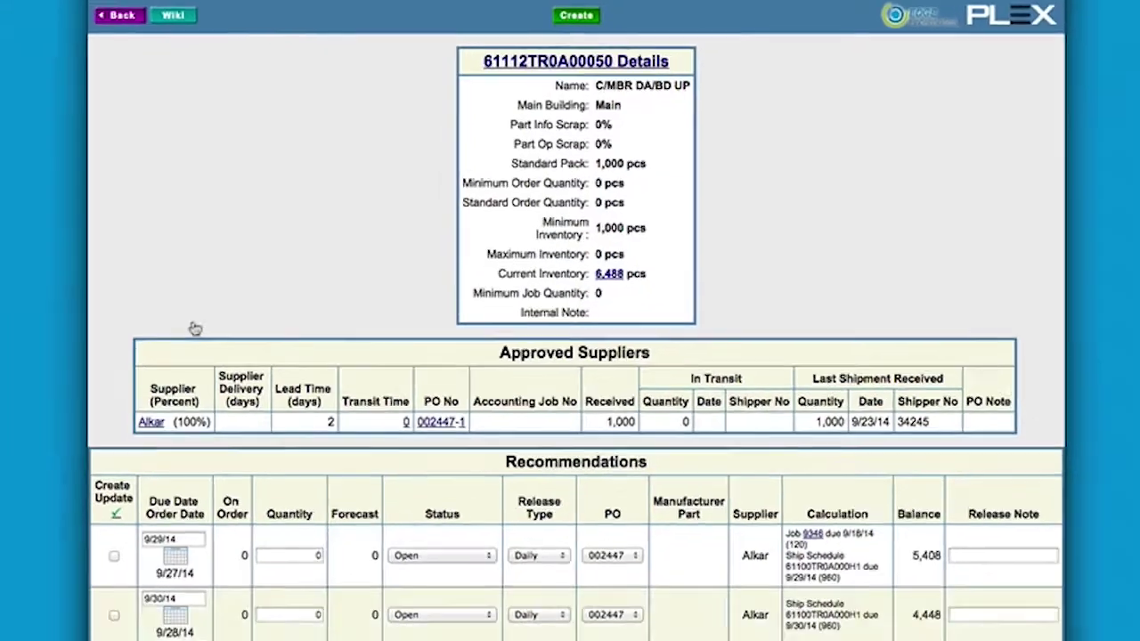
{"action": "scroll", "coordinate": [230, 594], "scroll_direction": "down", "scroll_amount": 3}
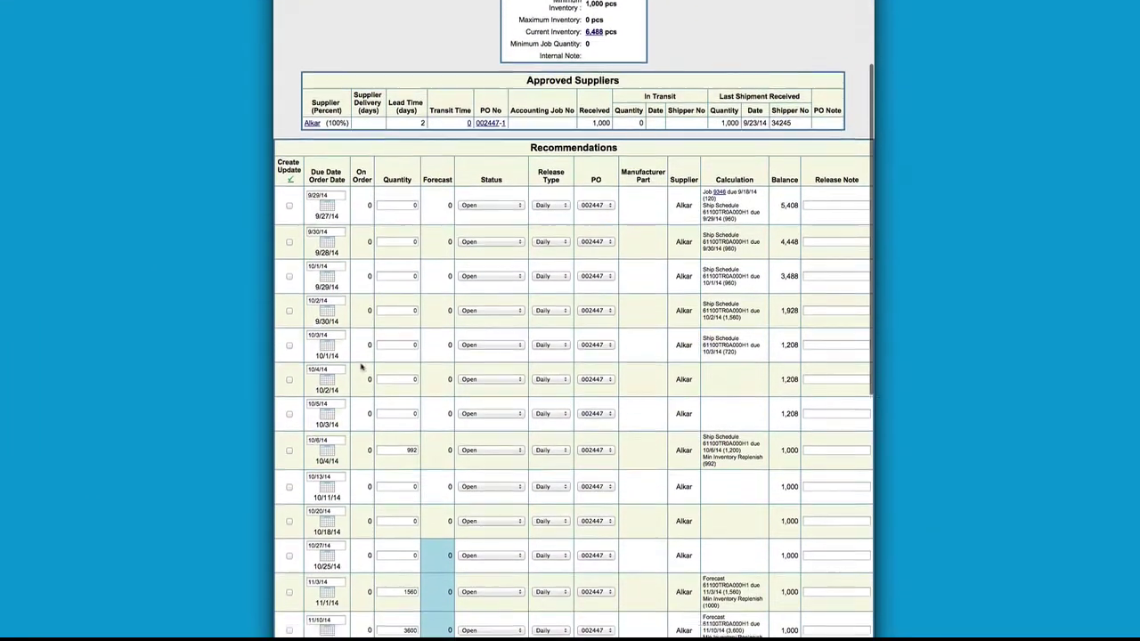
{"action": "left_click", "coordinate": [289, 584]}
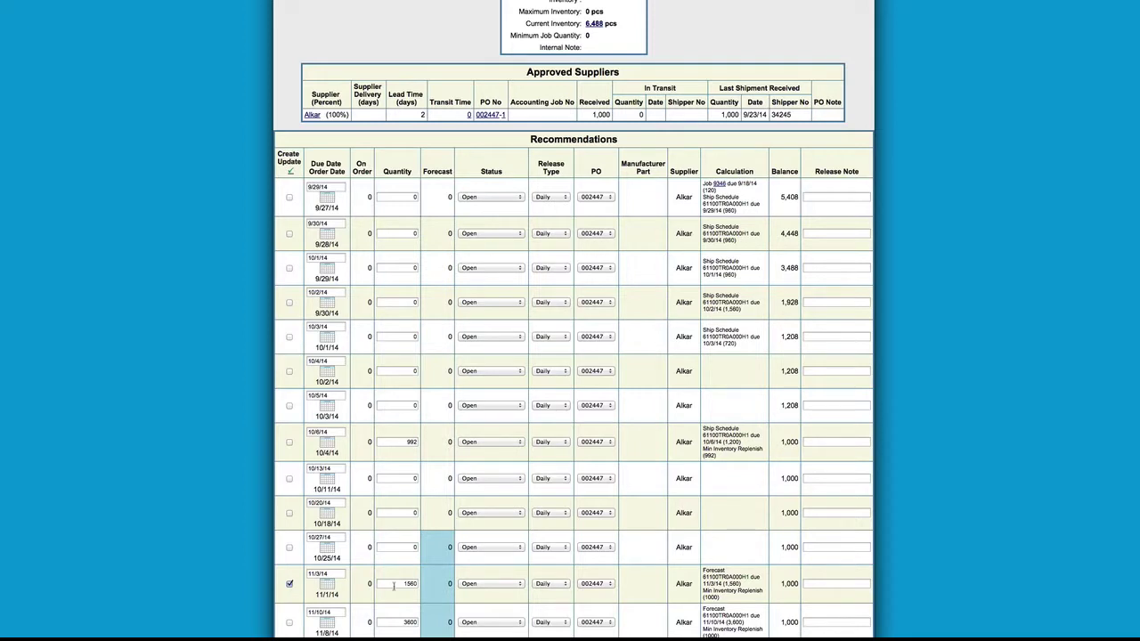
{"action": "scroll", "coordinate": [393, 585], "scroll_direction": "up", "scroll_amount": 3}
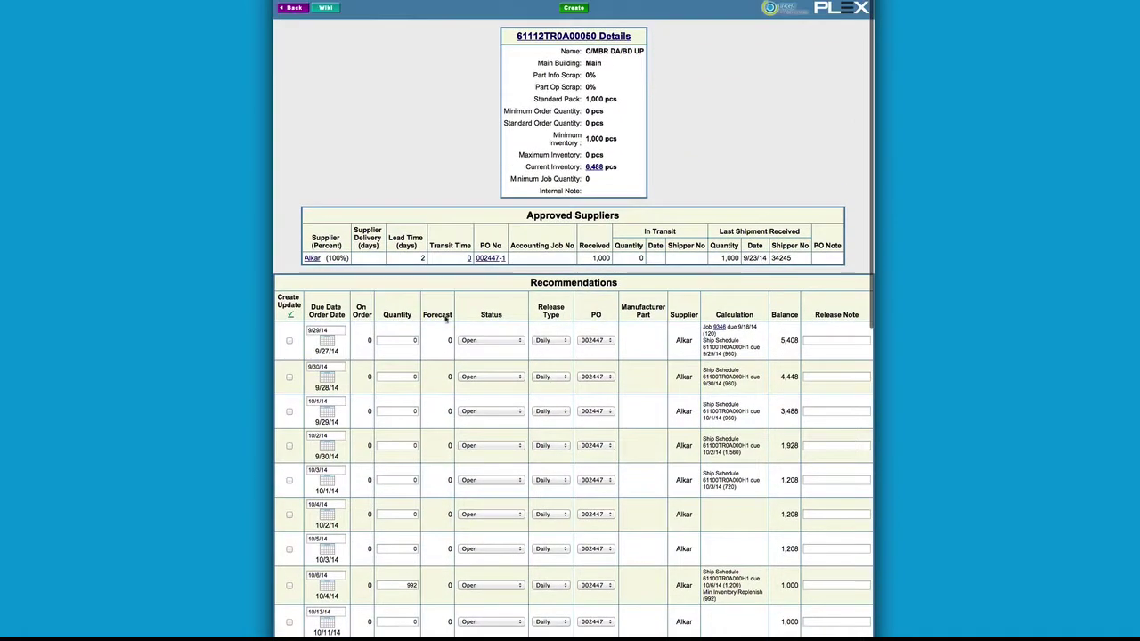
{"action": "left_click", "coordinate": [572, 8]}
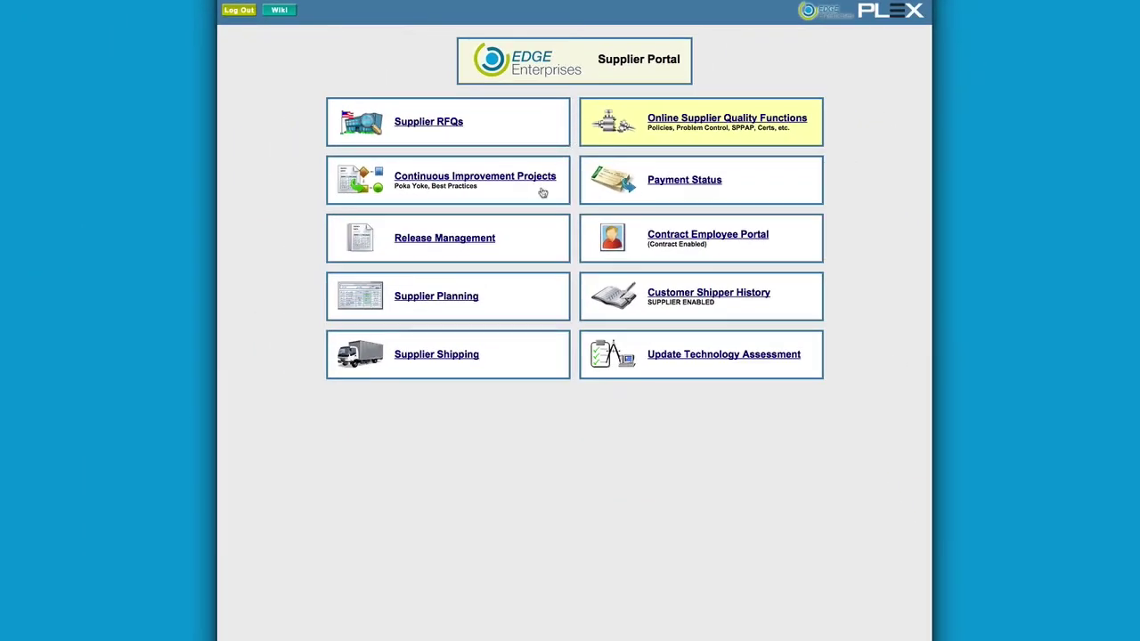
Open the supplier portal's online releases and acknowledge the release of part 61112TR0A00050 due 11/3/14.
{"action": "left_click", "coordinate": [463, 241]}
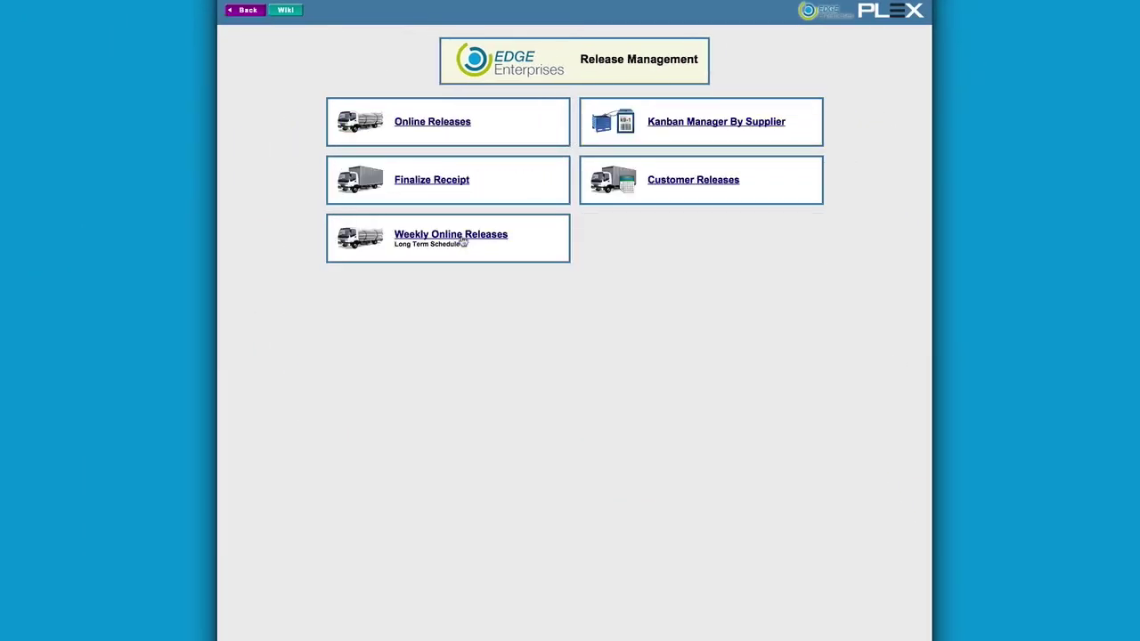
{"action": "left_click", "coordinate": [425, 123]}
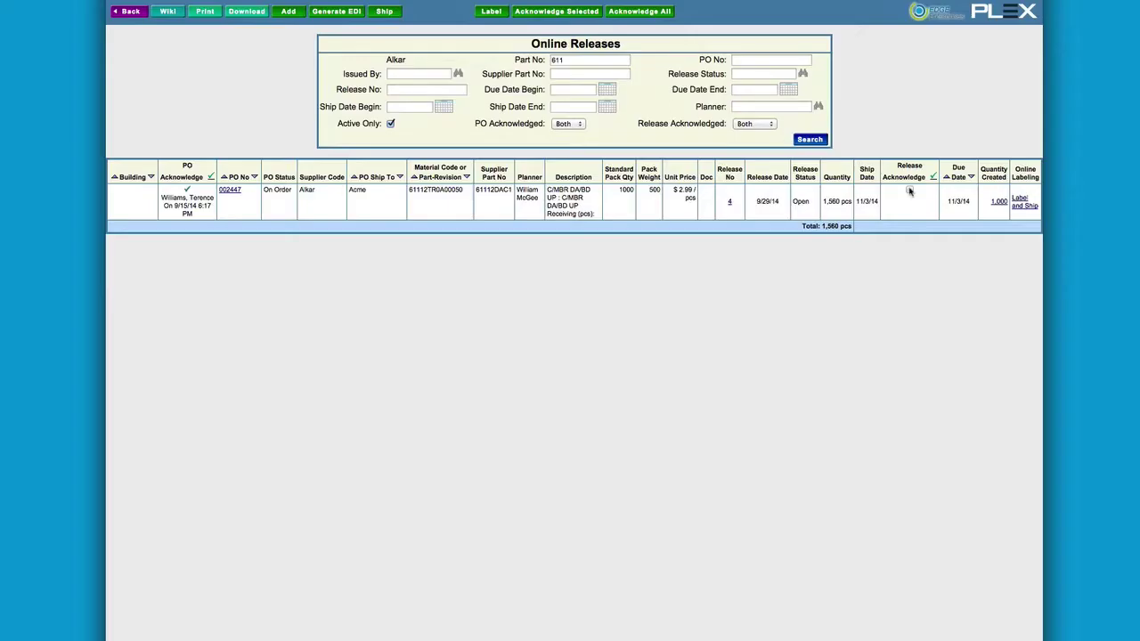
{"action": "left_click", "coordinate": [909, 190]}
{"action": "left_click", "coordinate": [587, 13]}
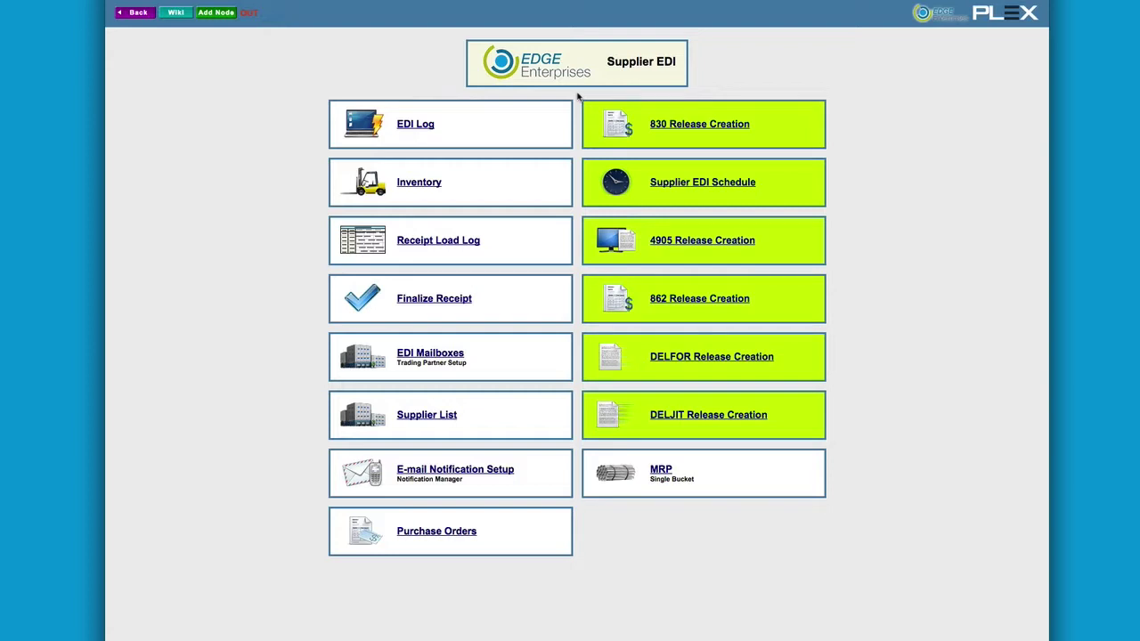
Finalize the receipt of the supplier-shipped Alkar Steel container ST056409 and proceed to its checksheet.
{"action": "left_click", "coordinate": [451, 304]}
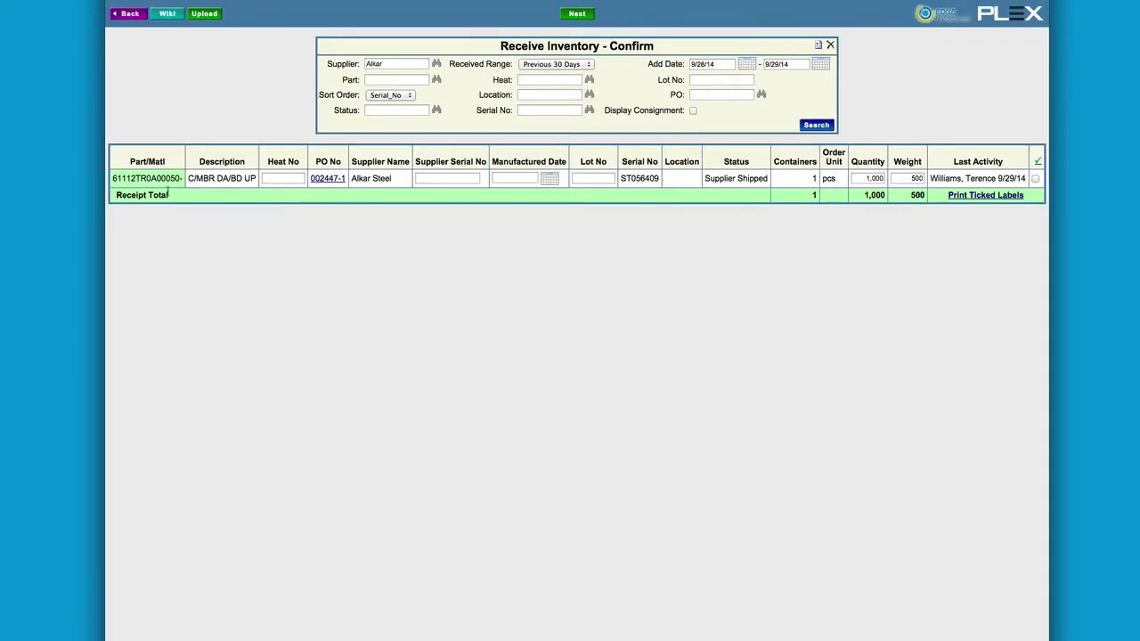
{"action": "left_click", "coordinate": [1036, 179]}
{"action": "left_click", "coordinate": [575, 14]}
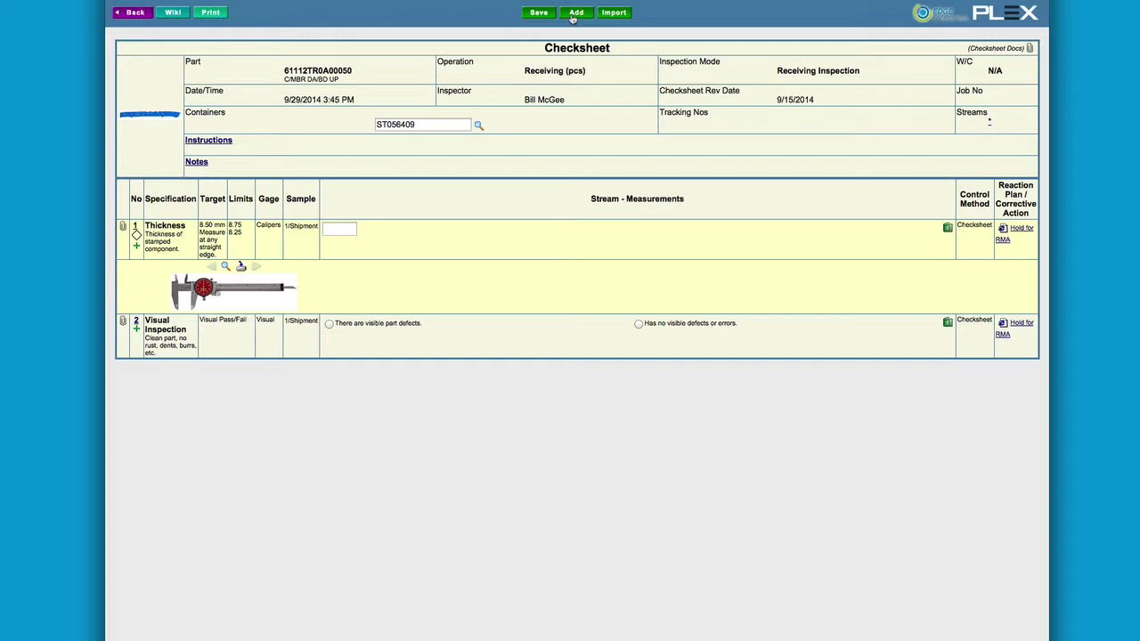
Record a thickness of 8.5 in the receiving checksheet and mark the visual inspection as having no visible defects or errors.
{"action": "left_click", "coordinate": [336, 229]}
{"action": "type", "text": "8.5"}
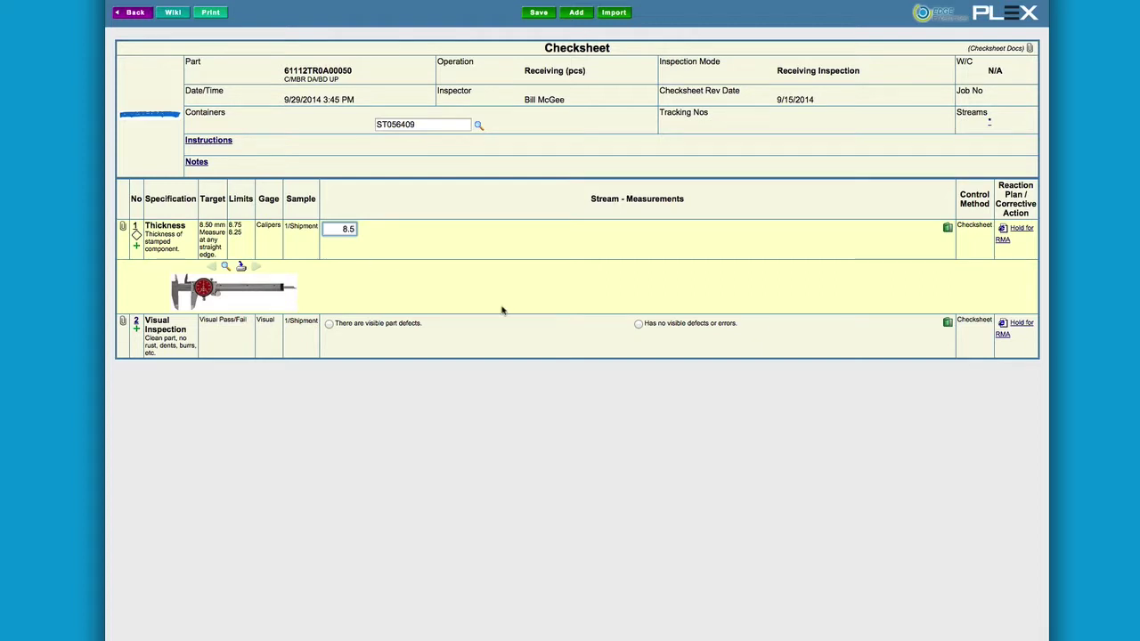
{"action": "left_click", "coordinate": [638, 324]}
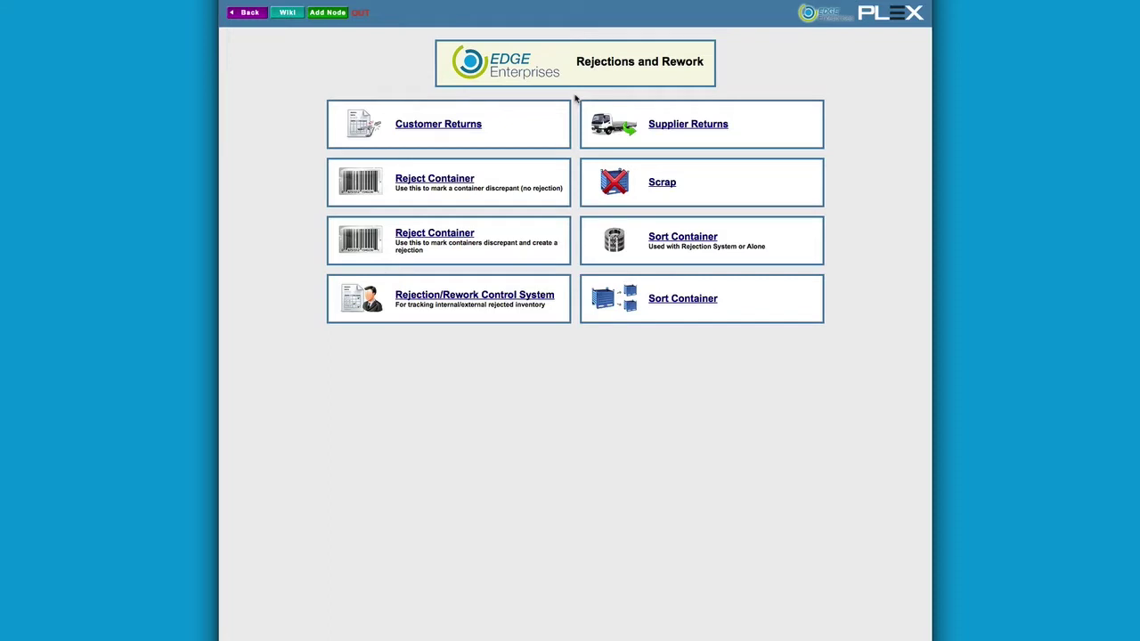
Search the supplier returns for SR000158 and open the line item of its returning part 61112TR0A00050.
{"action": "left_click", "coordinate": [665, 129]}
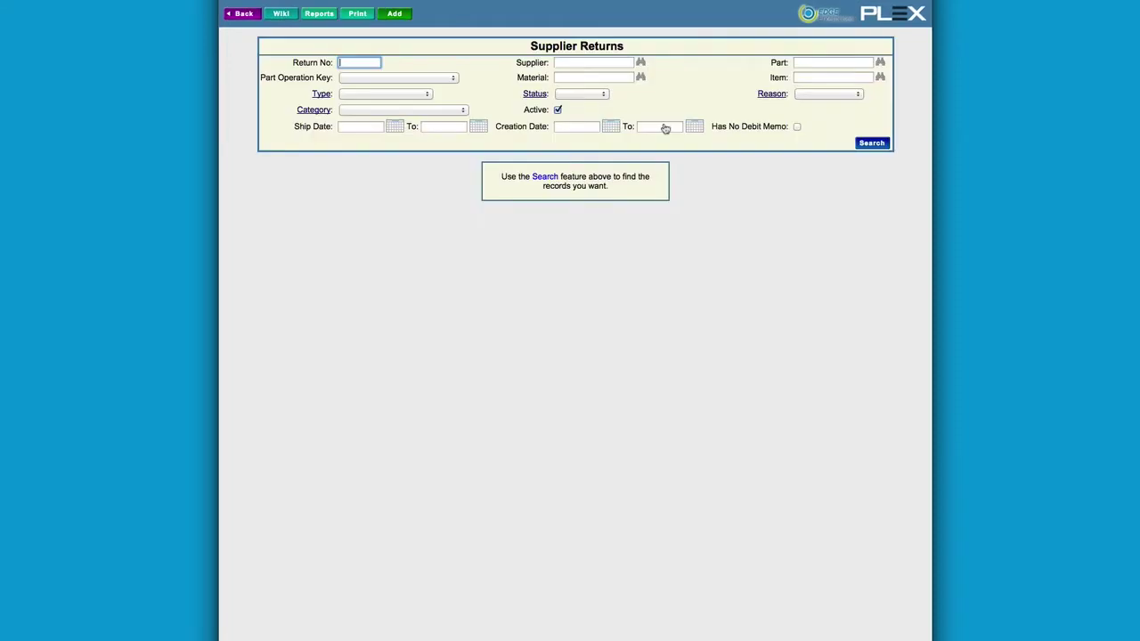
{"action": "left_click", "coordinate": [357, 62]}
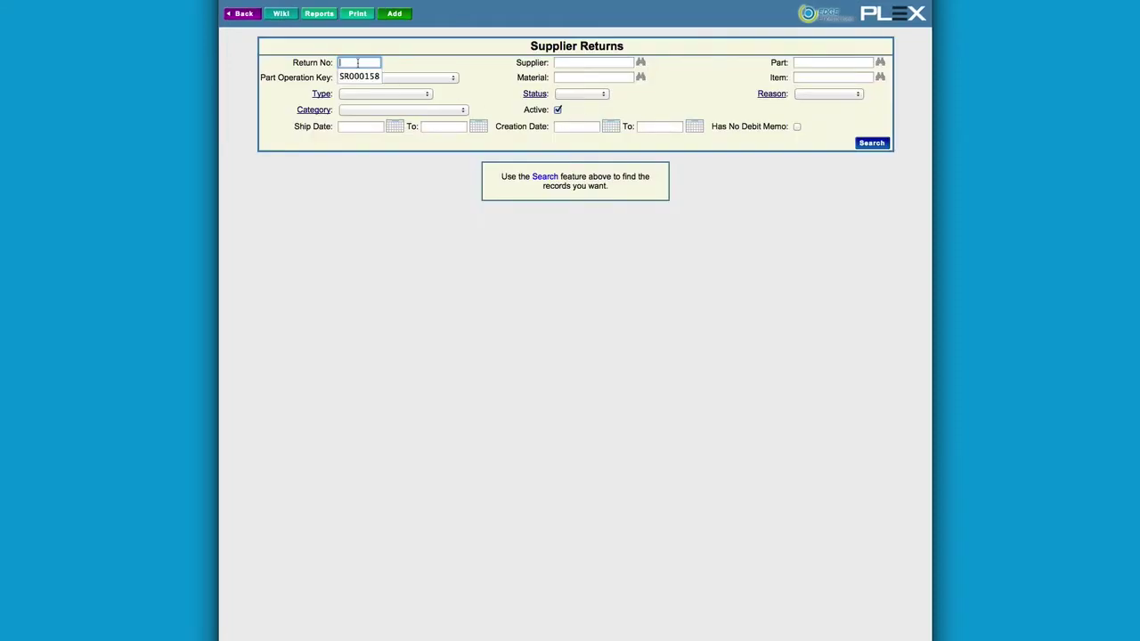
{"action": "type", "text": "sr"}
{"action": "key", "text": "Down"}
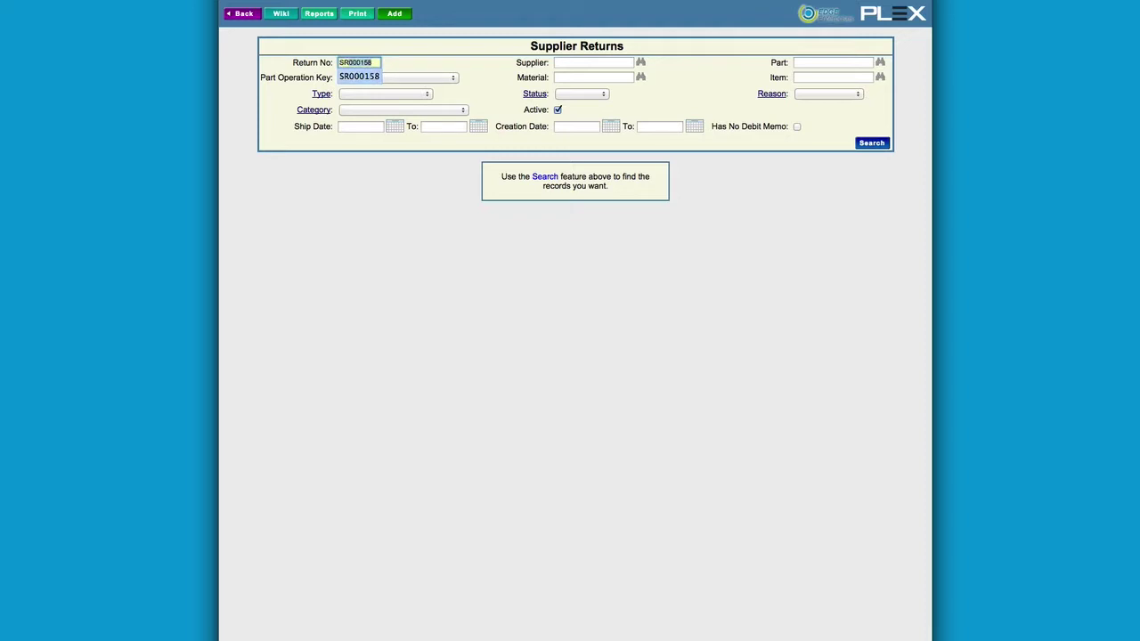
{"action": "key", "text": "Return"}
{"action": "key", "text": "Return"}
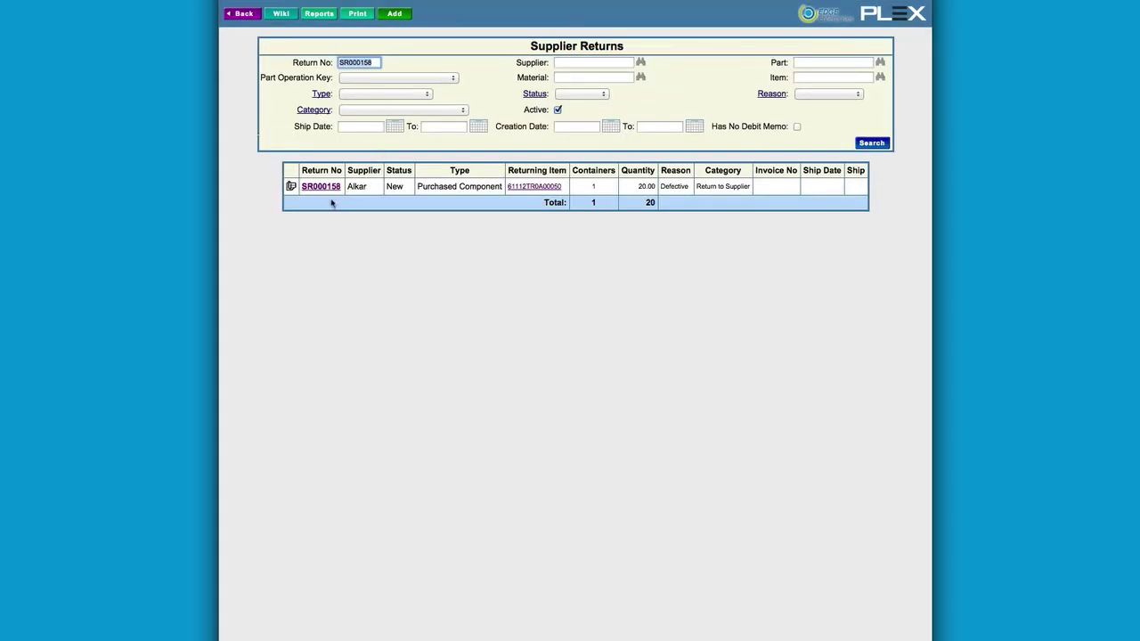
{"action": "left_click", "coordinate": [527, 189]}
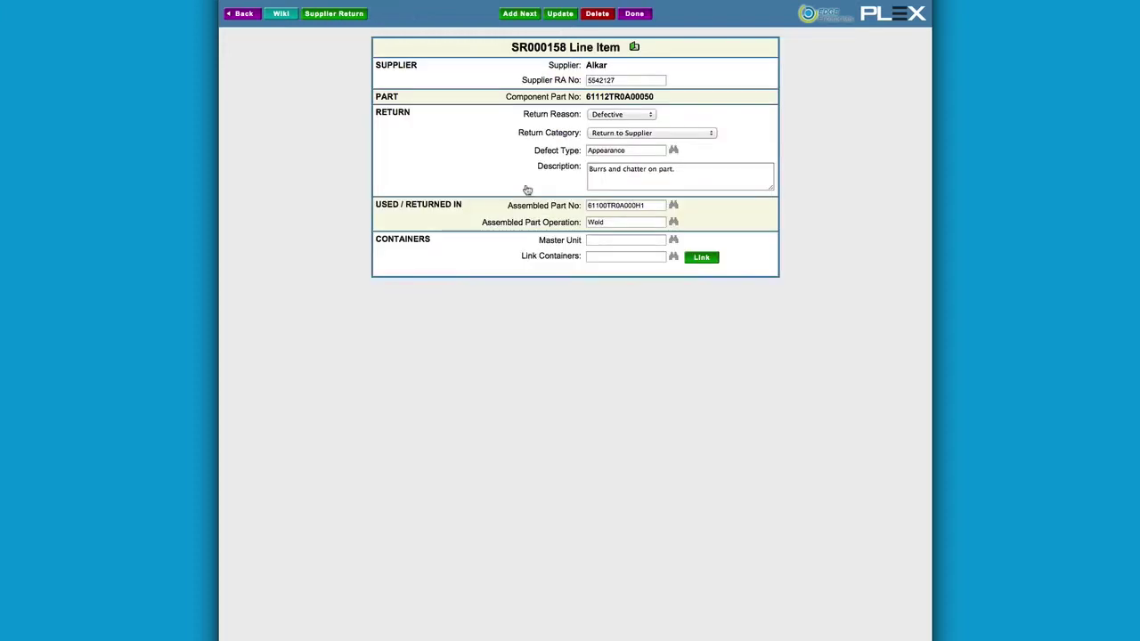